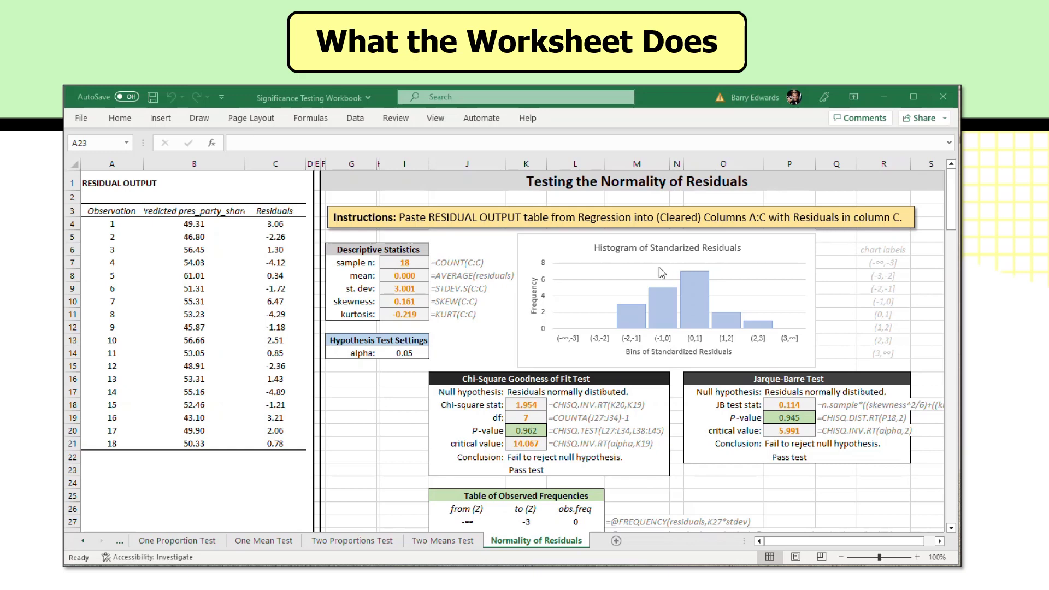
# Step: Review the RESIDUAL OUTPUT table and show that column C is named residuals
pyautogui.moveTo(93, 190); pyautogui.dragTo(273, 443)
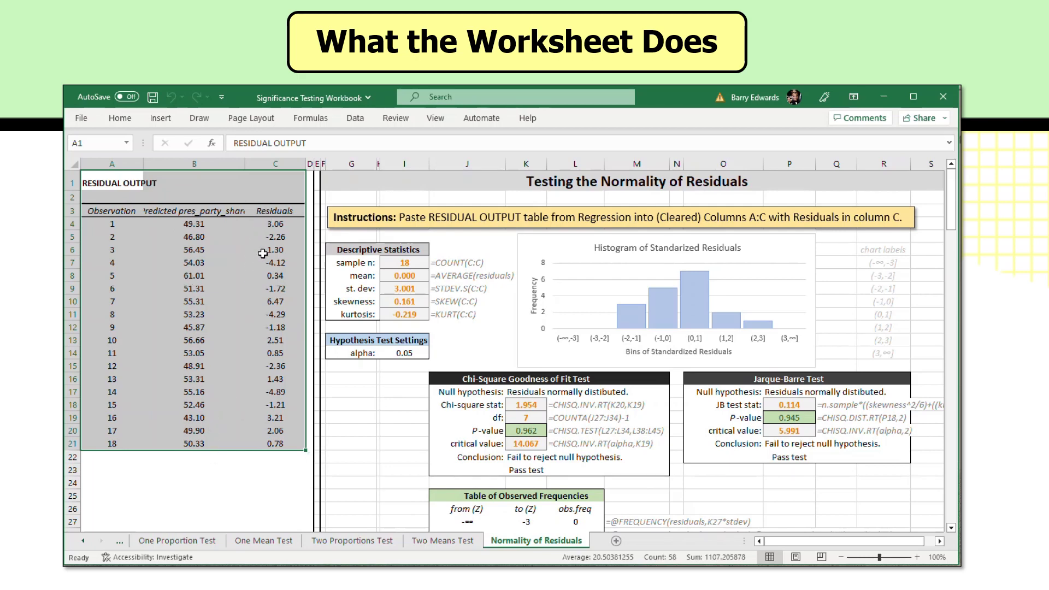
pyautogui.click(277, 458)
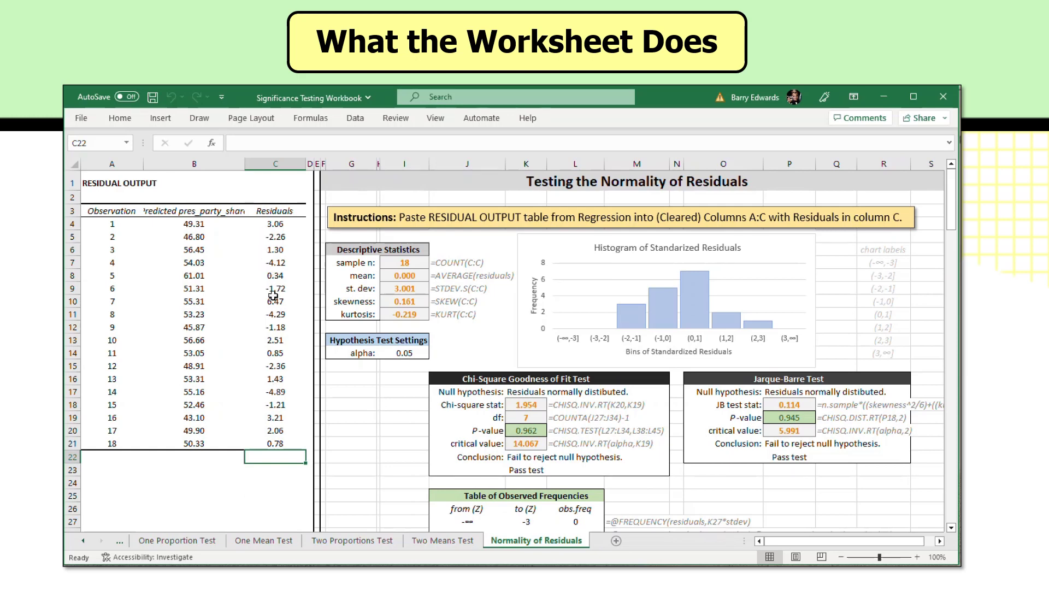
pyautogui.click(268, 163)
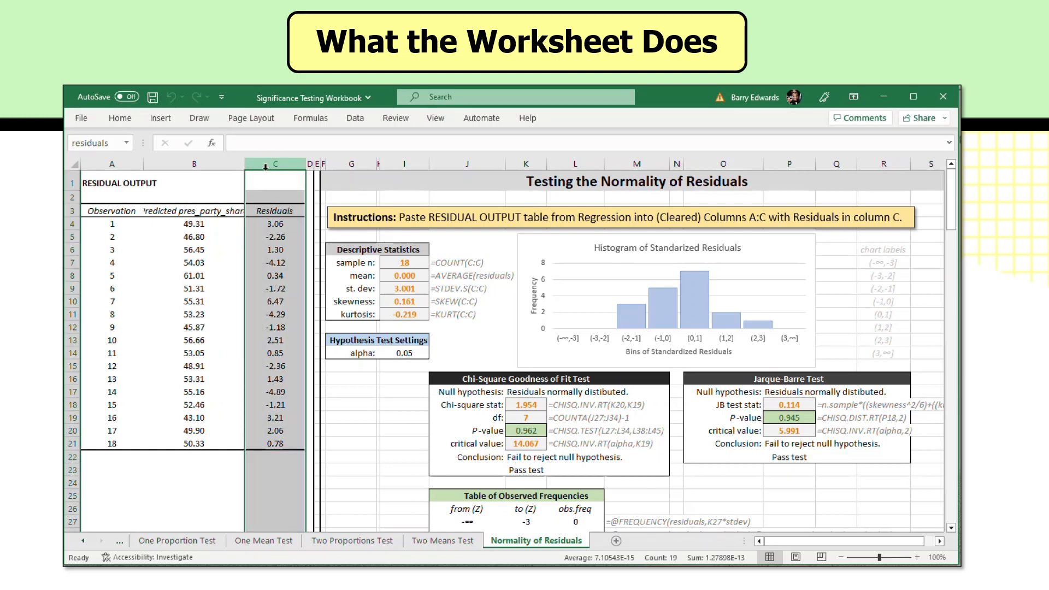
pyautogui.click(194, 468)
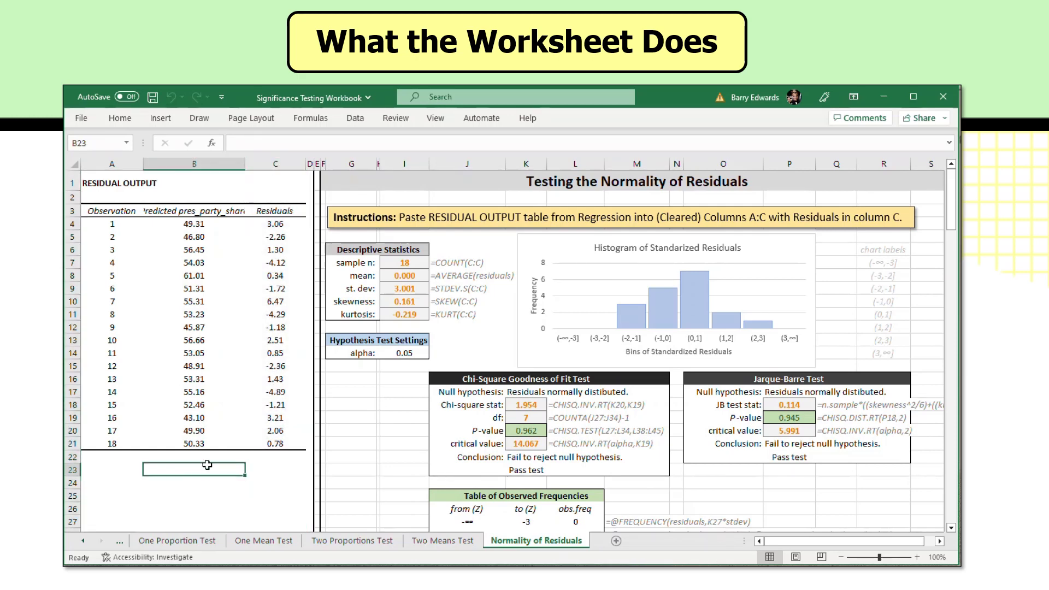
pyautogui.click(279, 157)
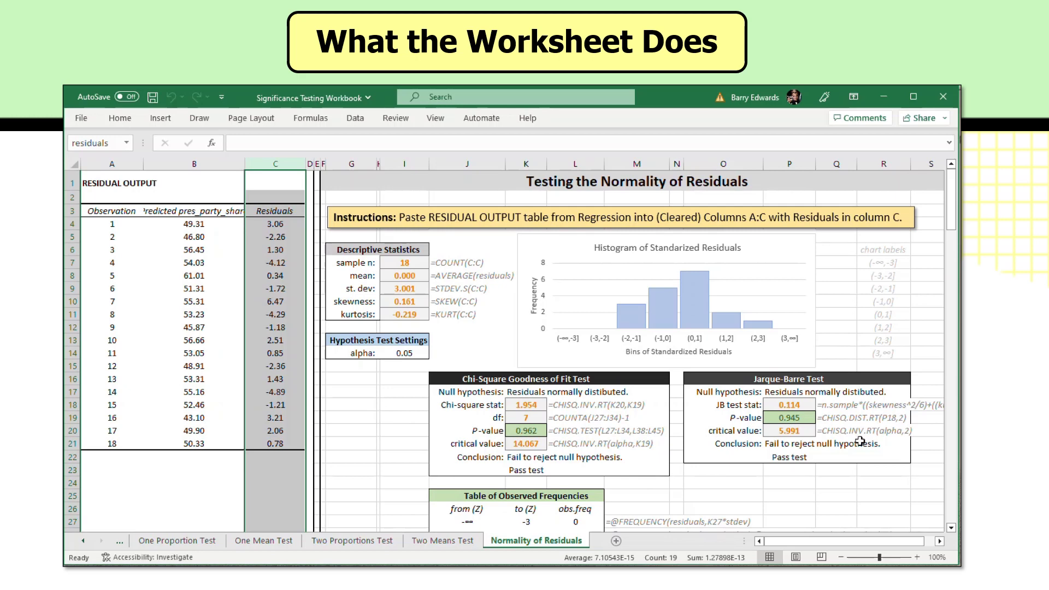
# Step: Inspect the Jarque-Bera conclusion and Pass test formulas
pyautogui.click(778, 445)
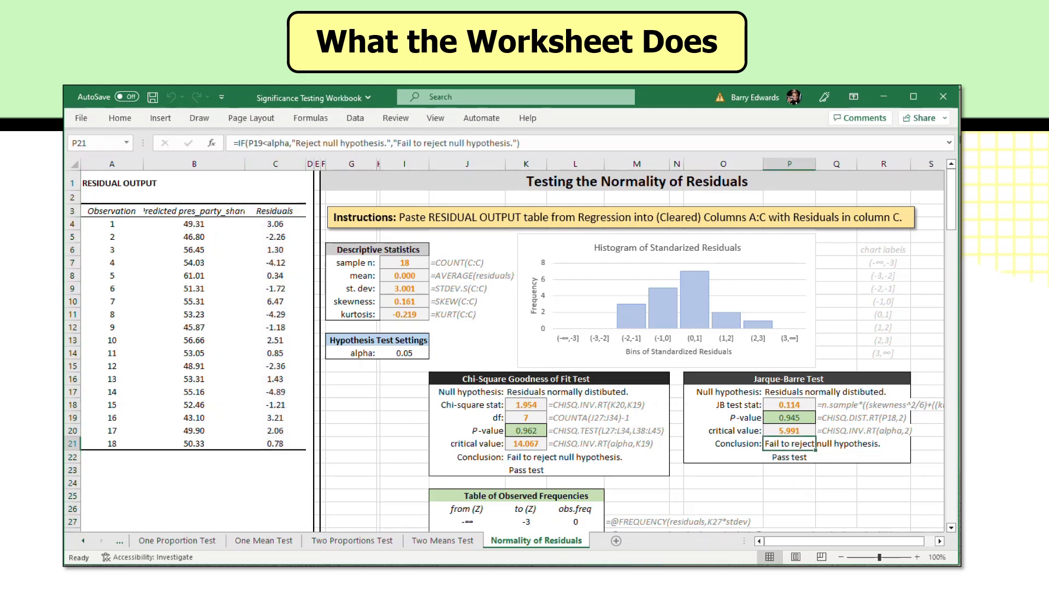
pyautogui.click(790, 457)
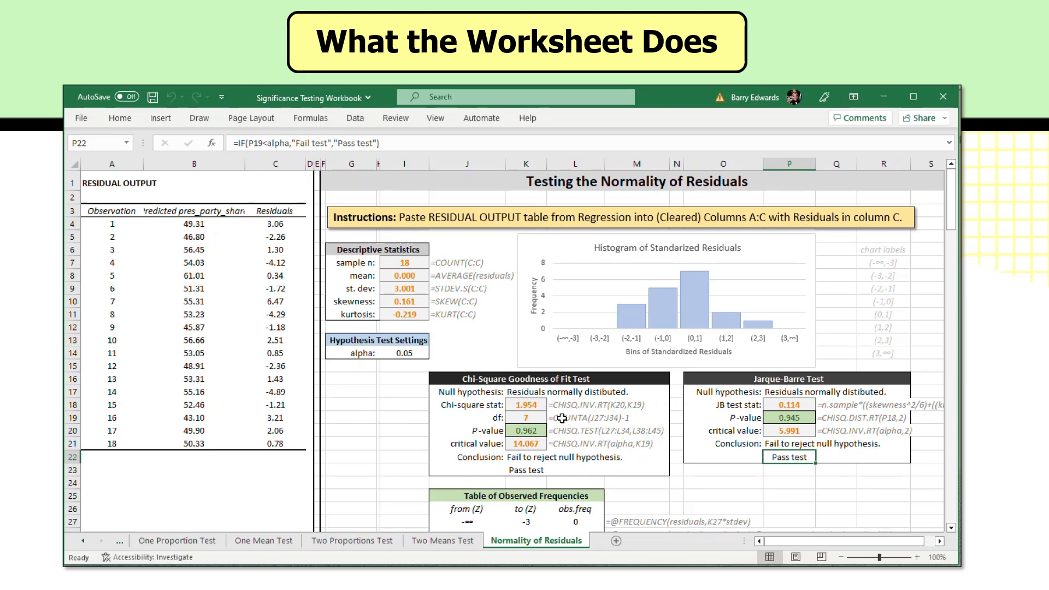
pyautogui.scroll(-2, 686, 462)
pyautogui.scroll(-2, 686, 461)
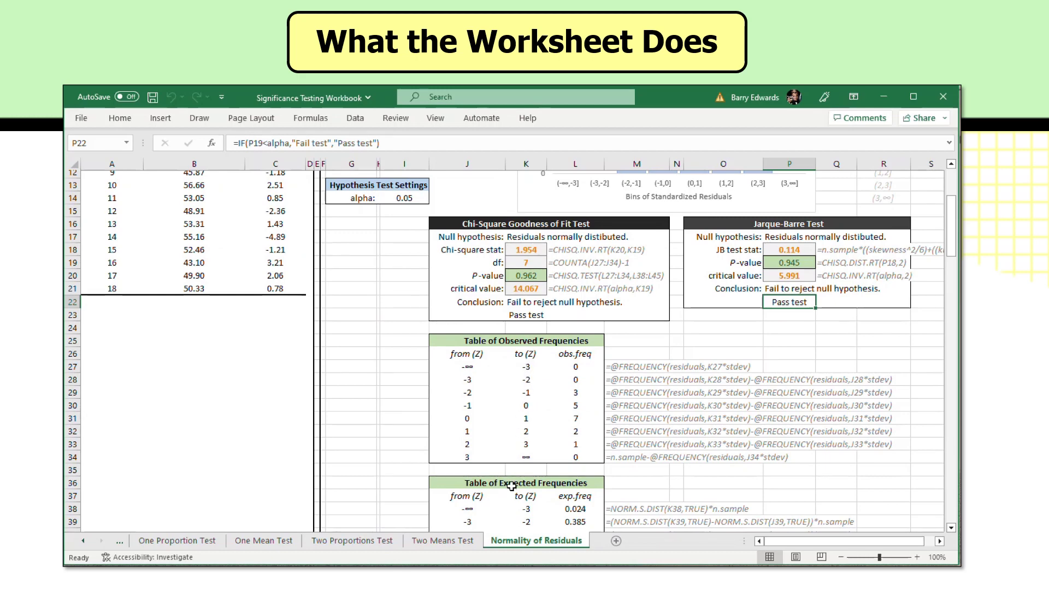
pyautogui.scroll(2, 666, 490)
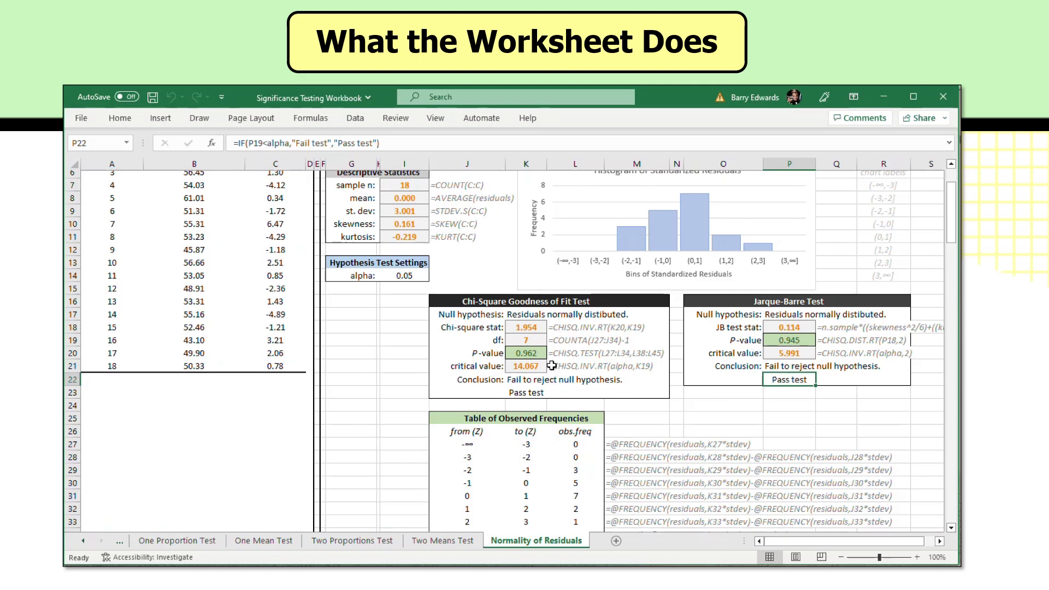
# Step: Inspect the chi-square conclusion and Pass test formulas
pyautogui.click(519, 379)
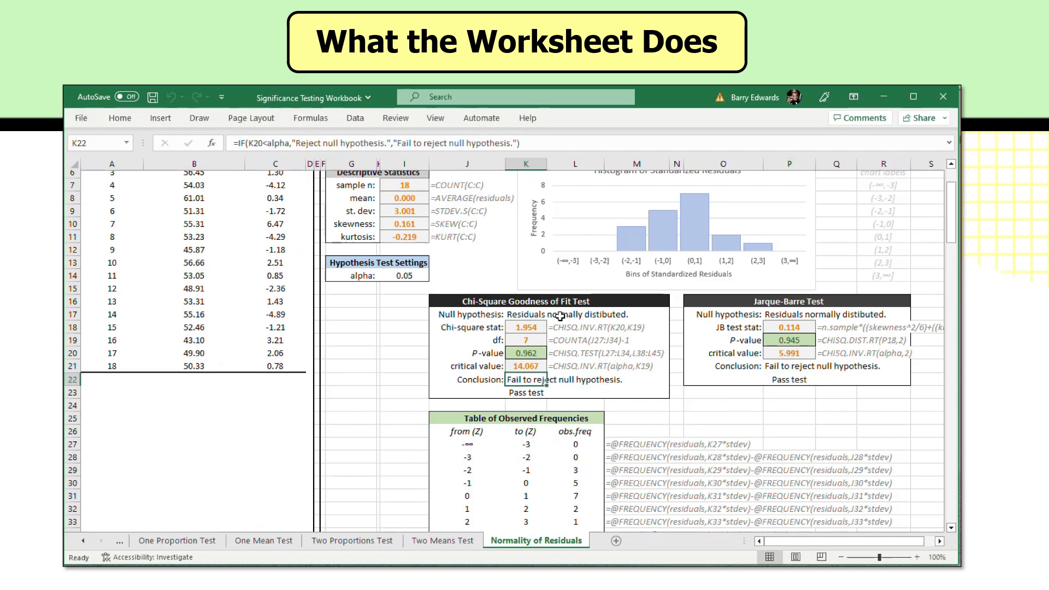
pyautogui.click(528, 392)
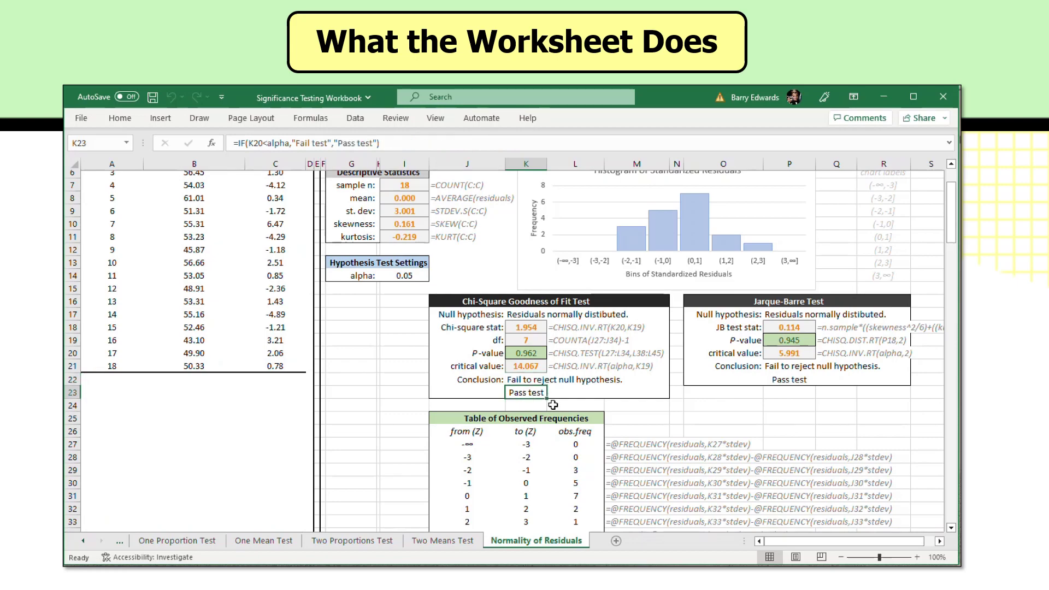
pyautogui.scroll(-4, 886, 456)
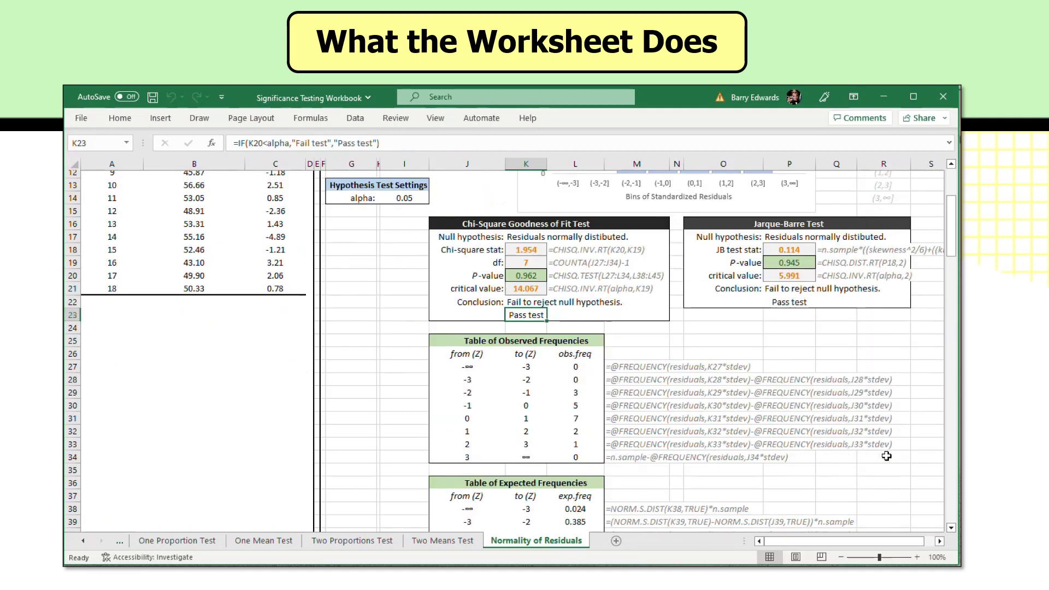
pyautogui.scroll(5, 886, 454)
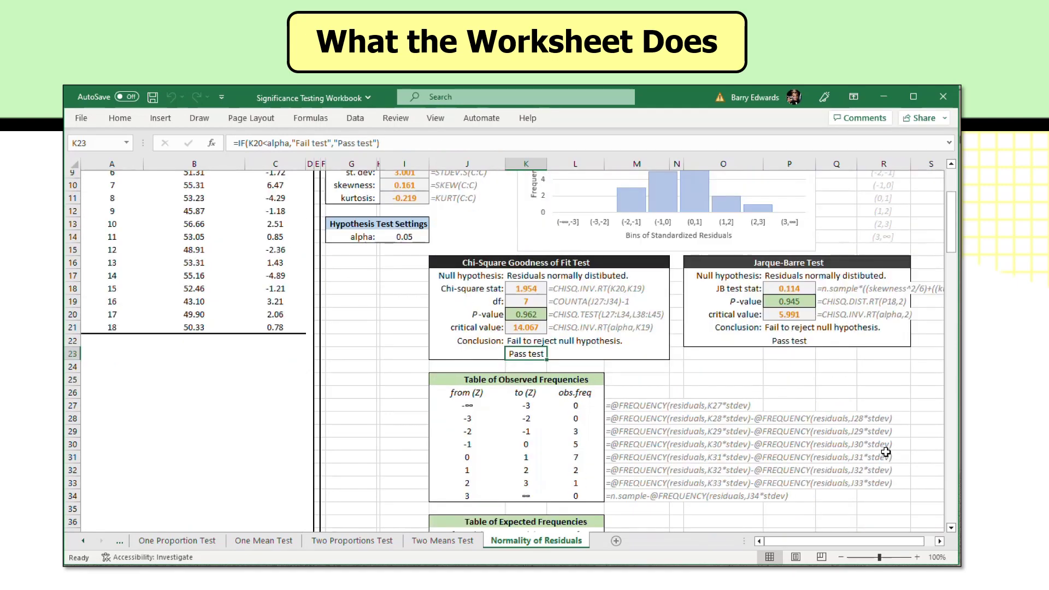
pyautogui.scroll(1, 880, 467)
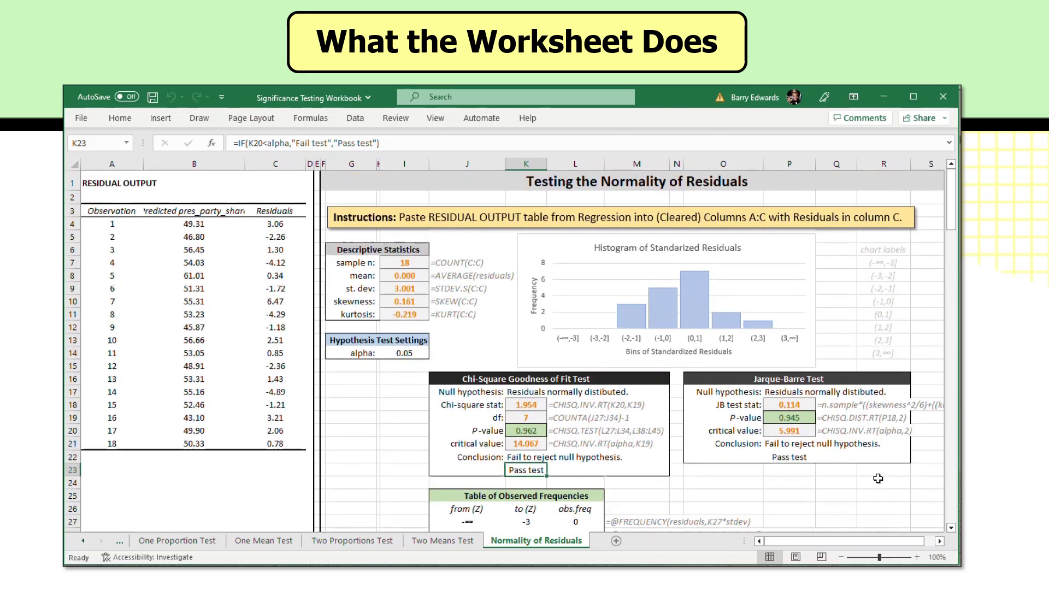
# Step: Inspect the JB test statistic formula, then select the standardized residuals histogram
pyautogui.click(798, 403)
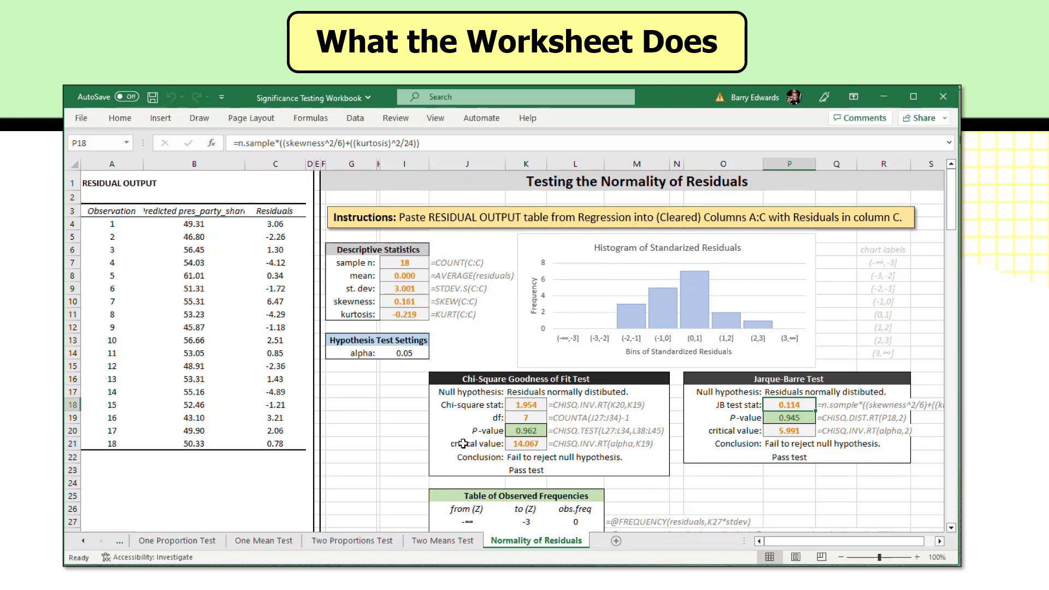
pyautogui.scroll(-2, 464, 440)
pyautogui.scroll(-2, 461, 439)
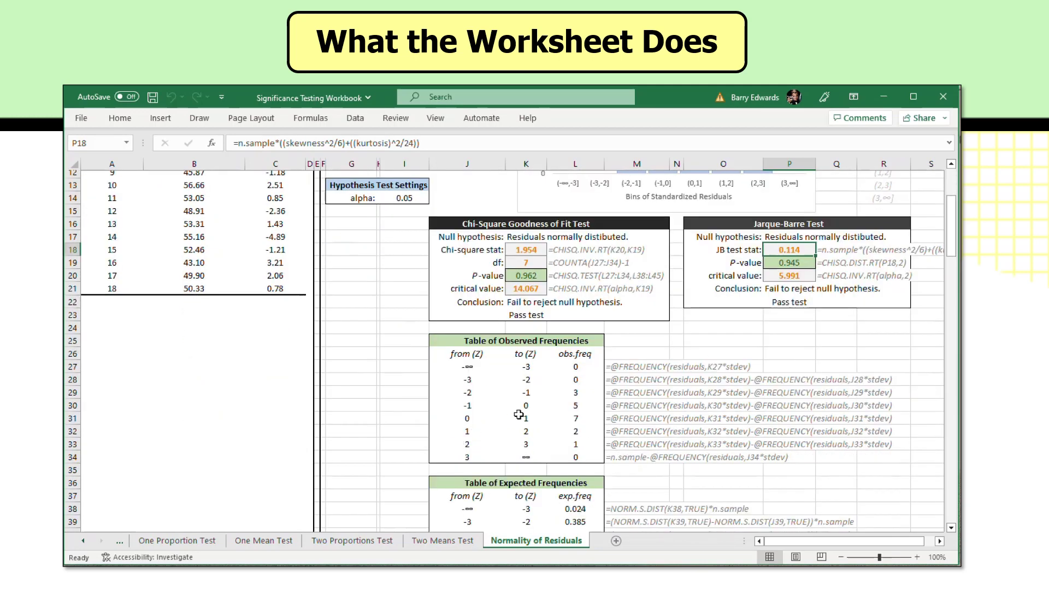
pyautogui.scroll(-2, 535, 388)
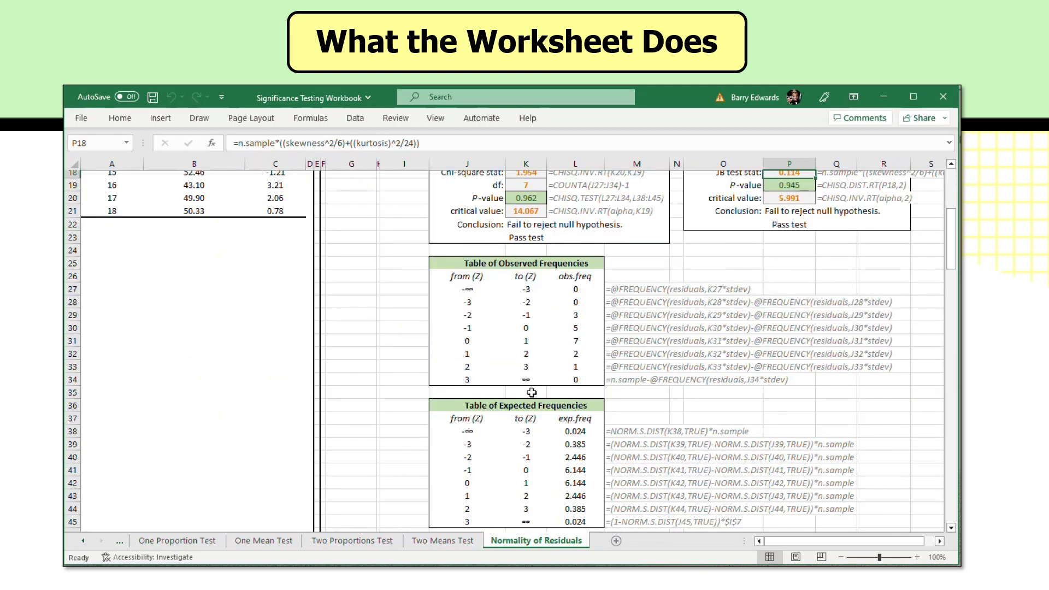
pyautogui.scroll(-1, 531, 392)
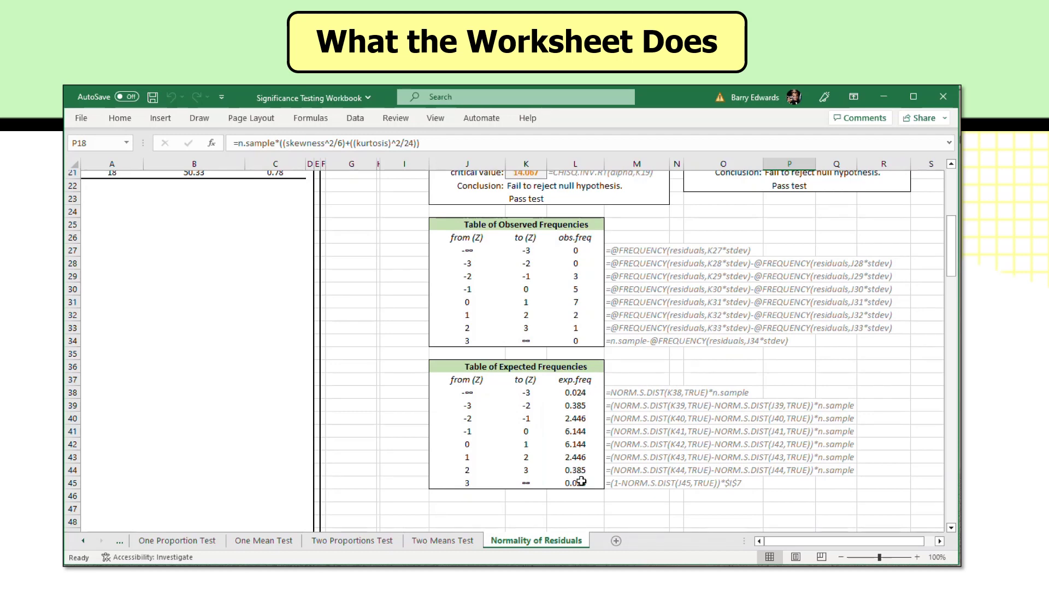
pyautogui.scroll(2, 580, 481)
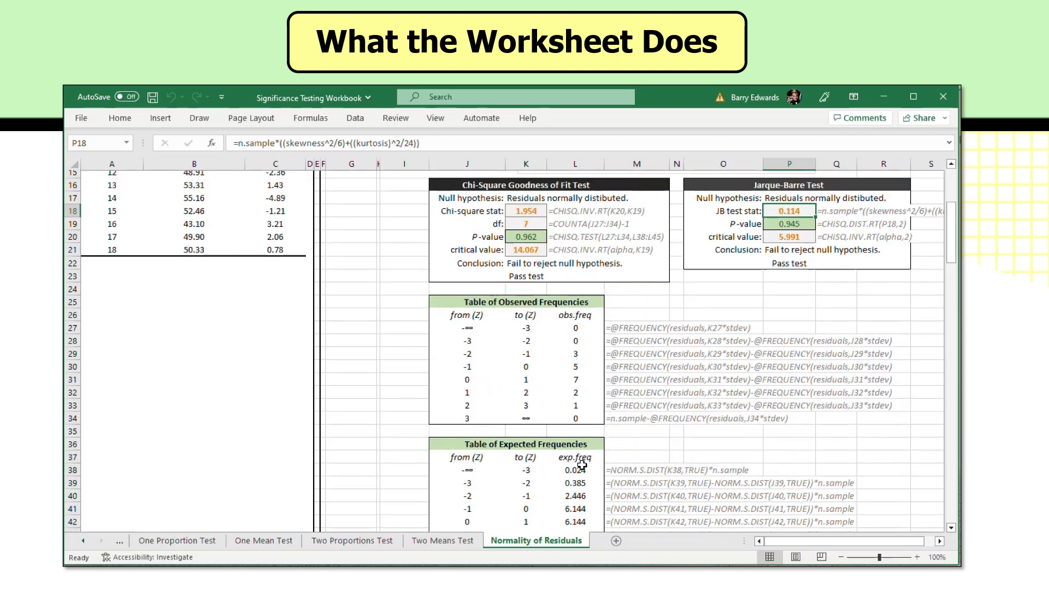
pyautogui.scroll(-3, 581, 460)
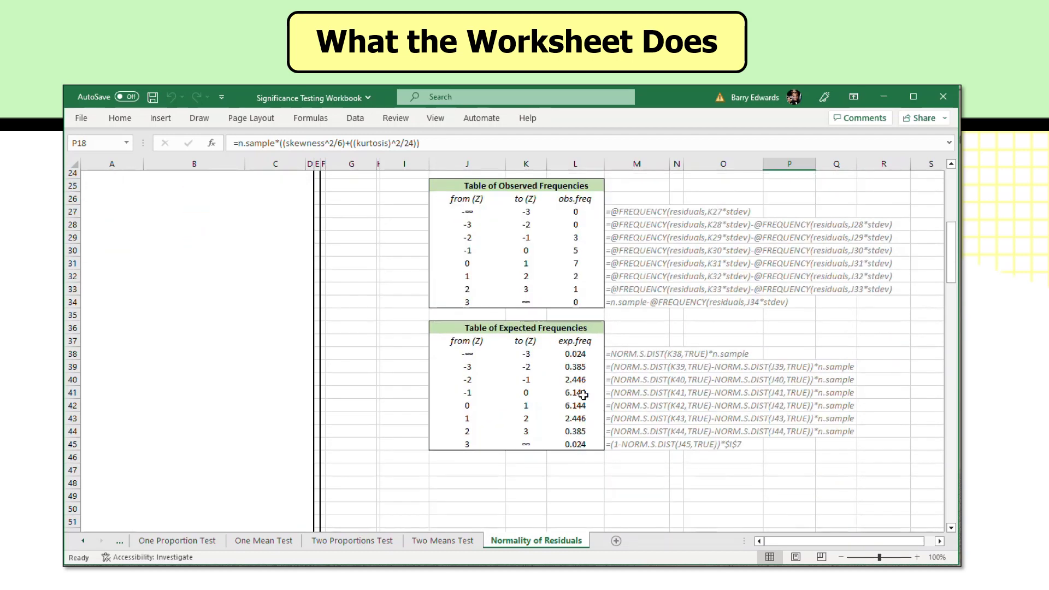
pyautogui.scroll(3, 579, 365)
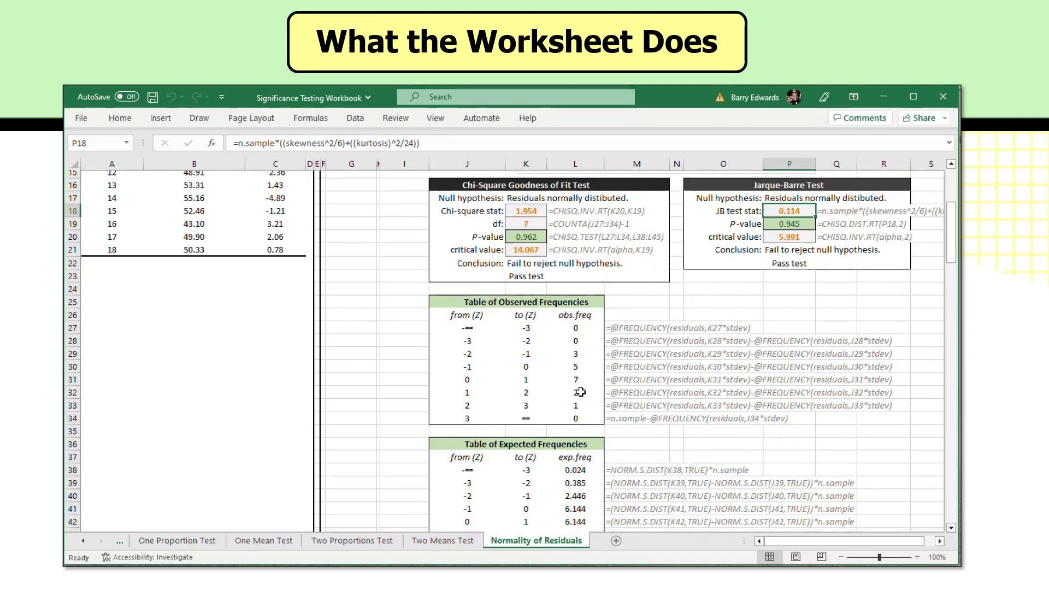
pyautogui.scroll(5, 580, 399)
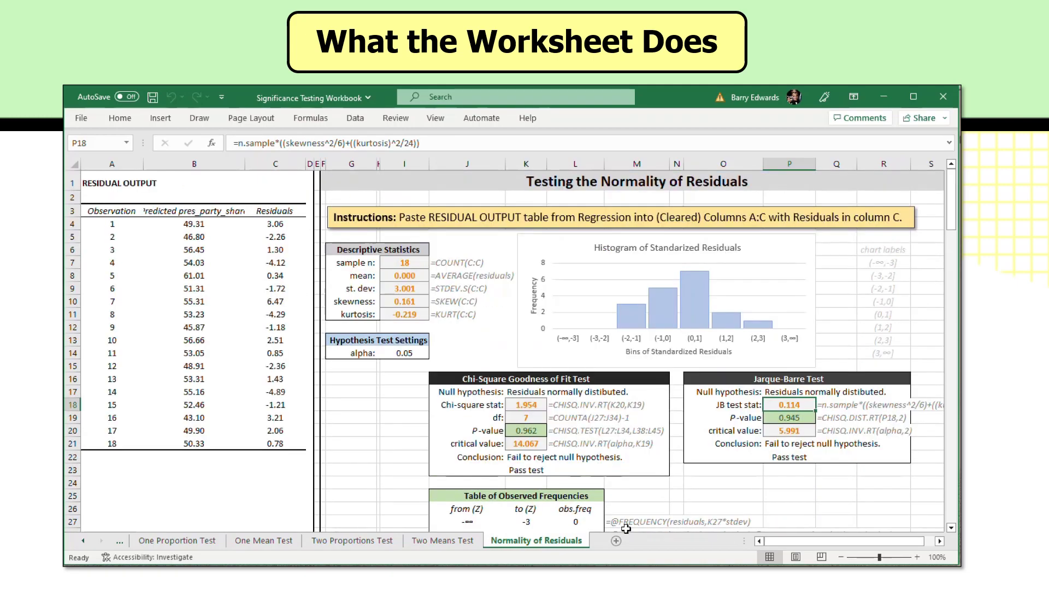
pyautogui.scroll(-4, 660, 508)
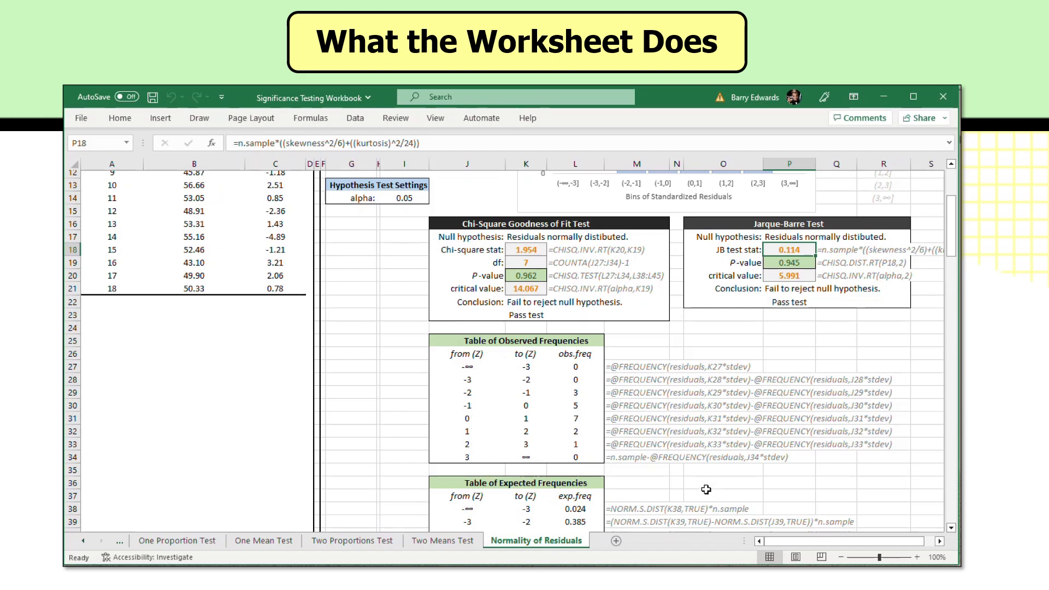
pyautogui.scroll(2, 702, 489)
pyautogui.scroll(2, 699, 506)
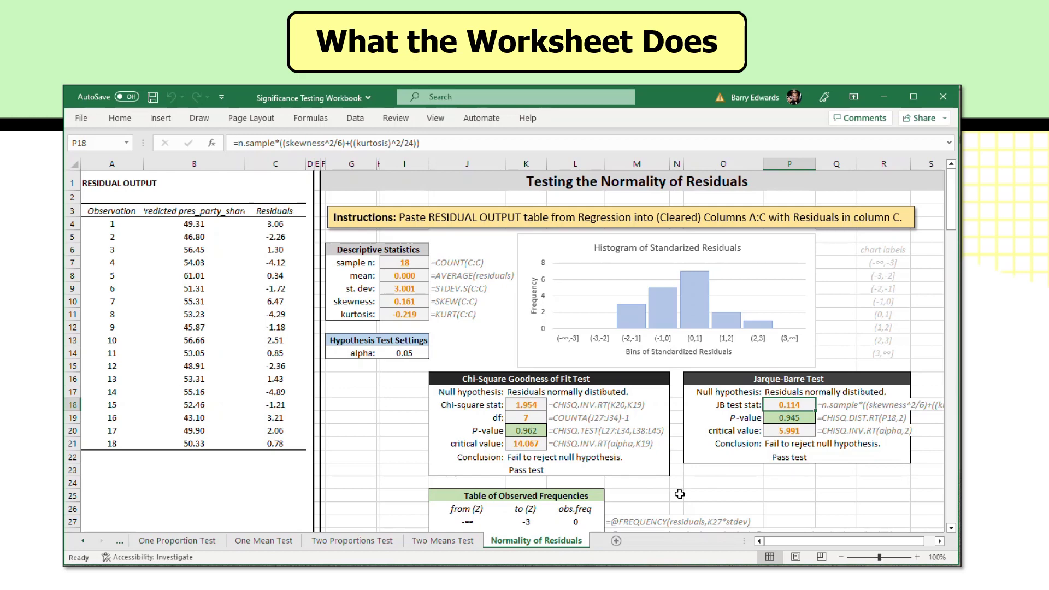
pyautogui.click(526, 354)
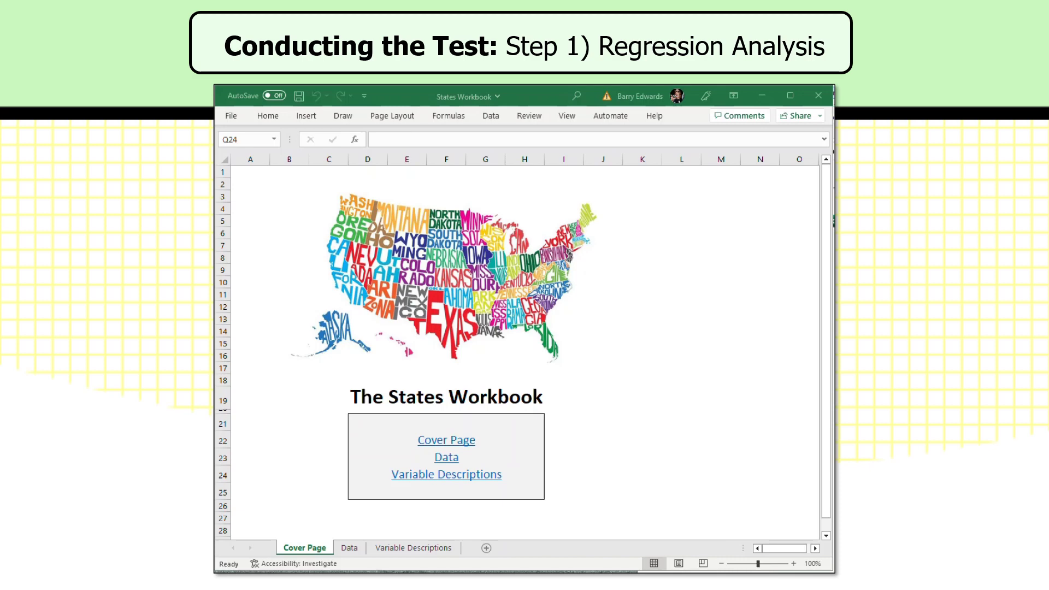
# Step: Show the States Workbook's Data sheet with the Data ribbon tools available
pyautogui.click(352, 549)
pyautogui.click(352, 549)
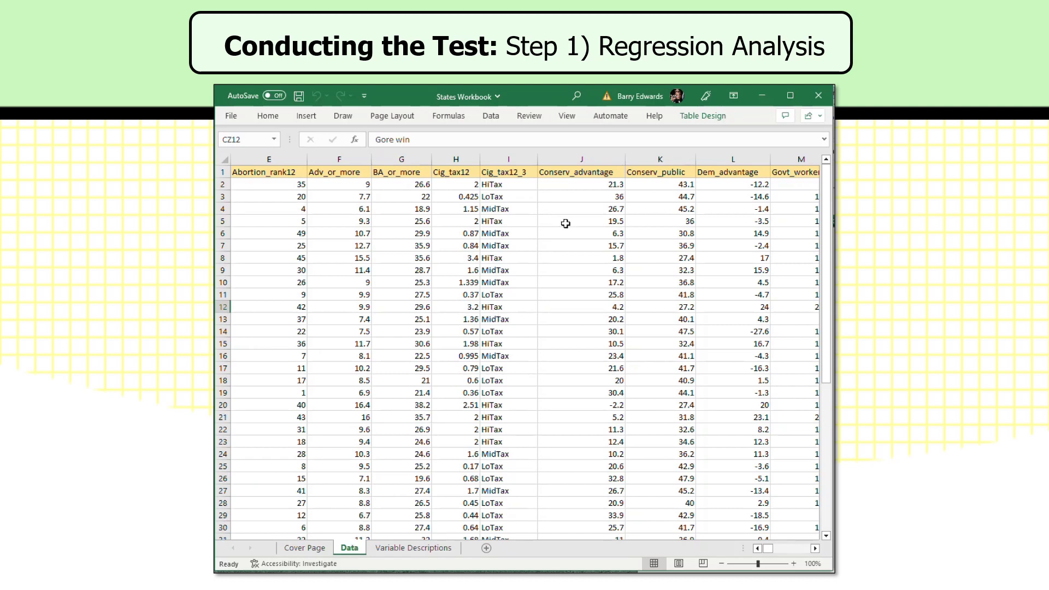
pyautogui.click(490, 117)
# Step: Launch Data Analysis and open the Regression tool's settings
pyautogui.click(784, 136)
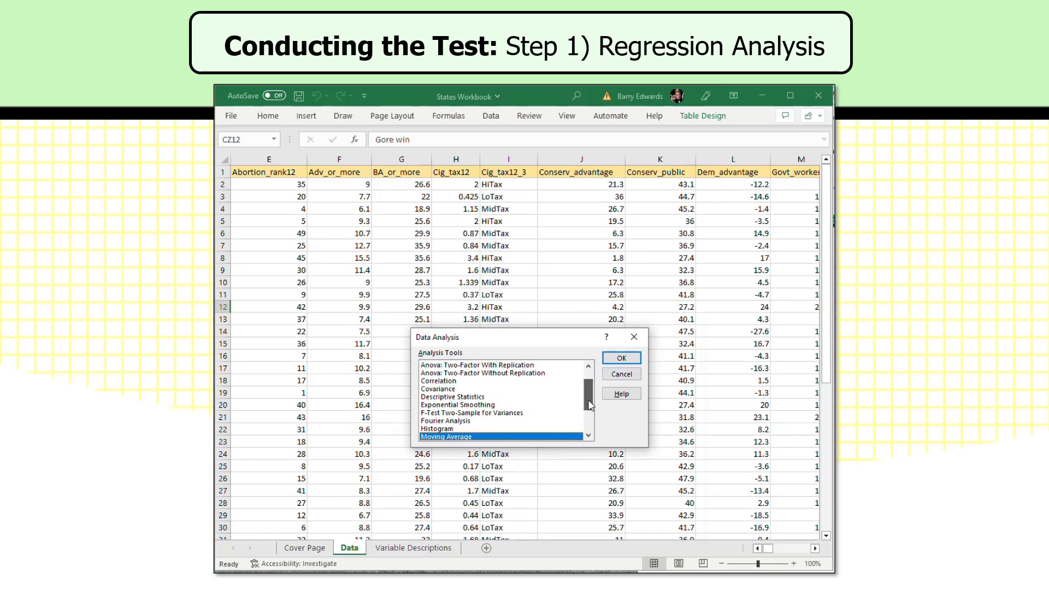
pyautogui.moveTo(590, 405); pyautogui.dragTo(590, 424)
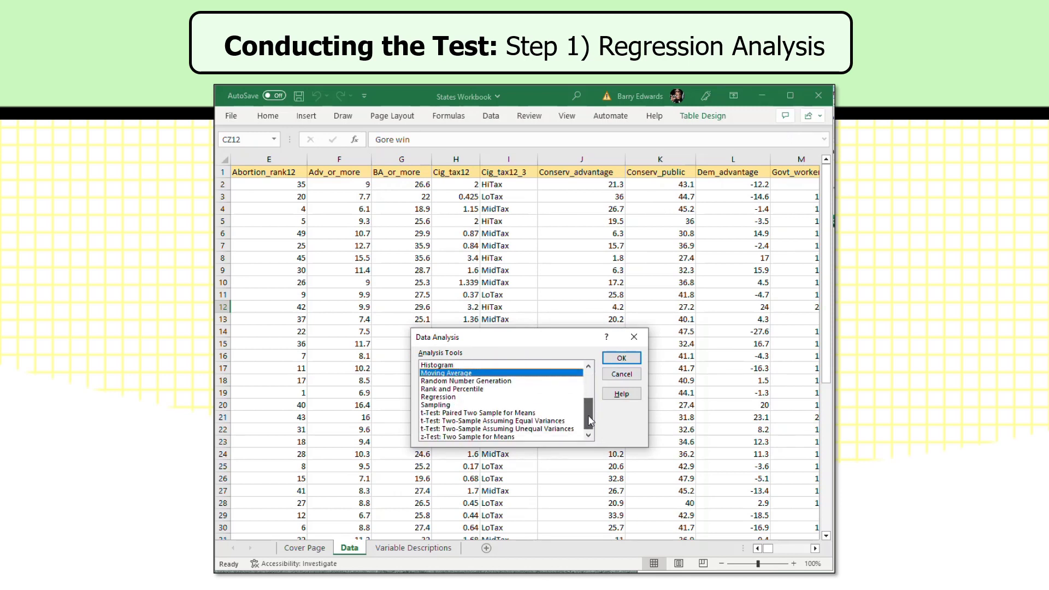
pyautogui.click(446, 398)
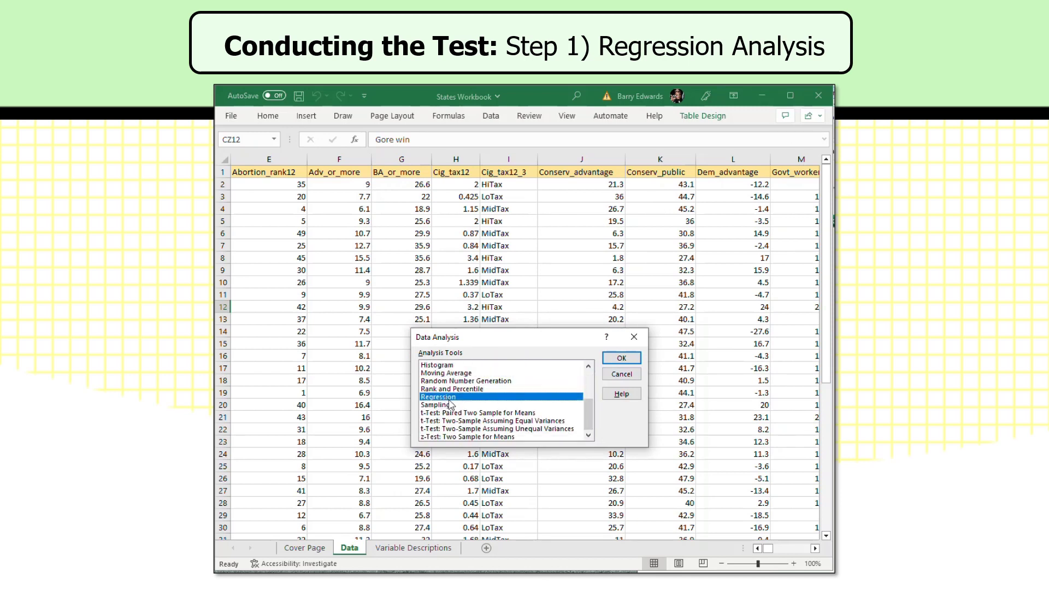
pyautogui.click(618, 357)
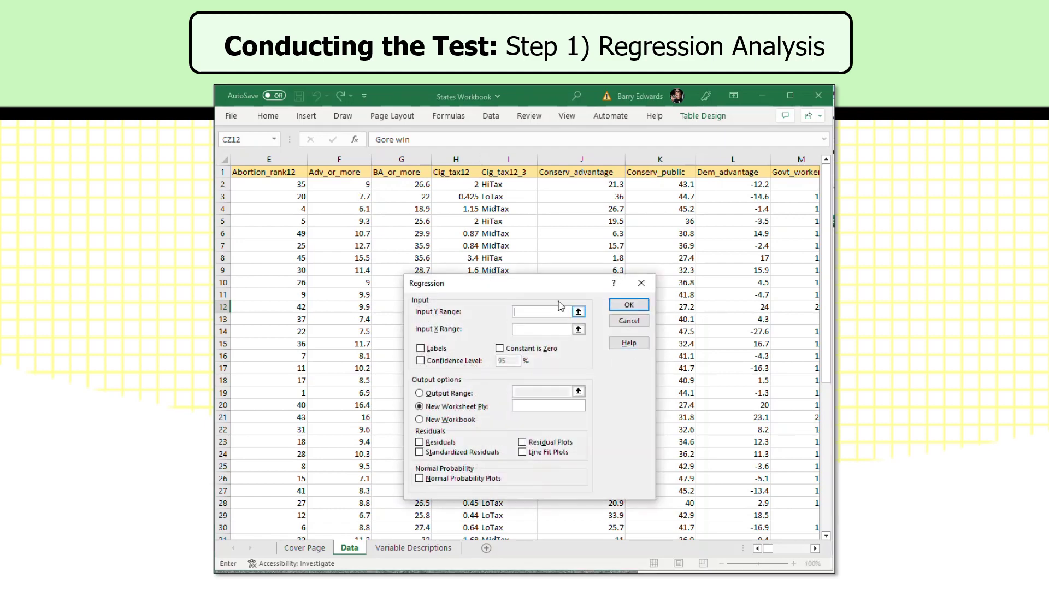
pyautogui.moveTo(548, 290); pyautogui.dragTo(705, 274)
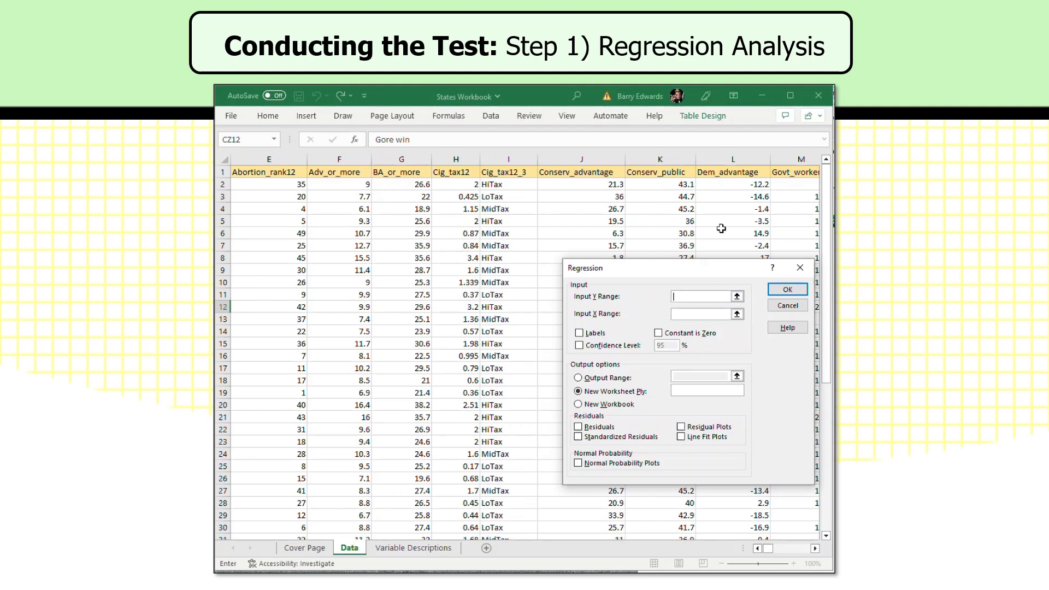
# Step: Regress Govt_worker ($M$1:$M$51) on BA_or_more ($G$1:$G$51) with Labels and Residuals ticked
pyautogui.click(788, 172)
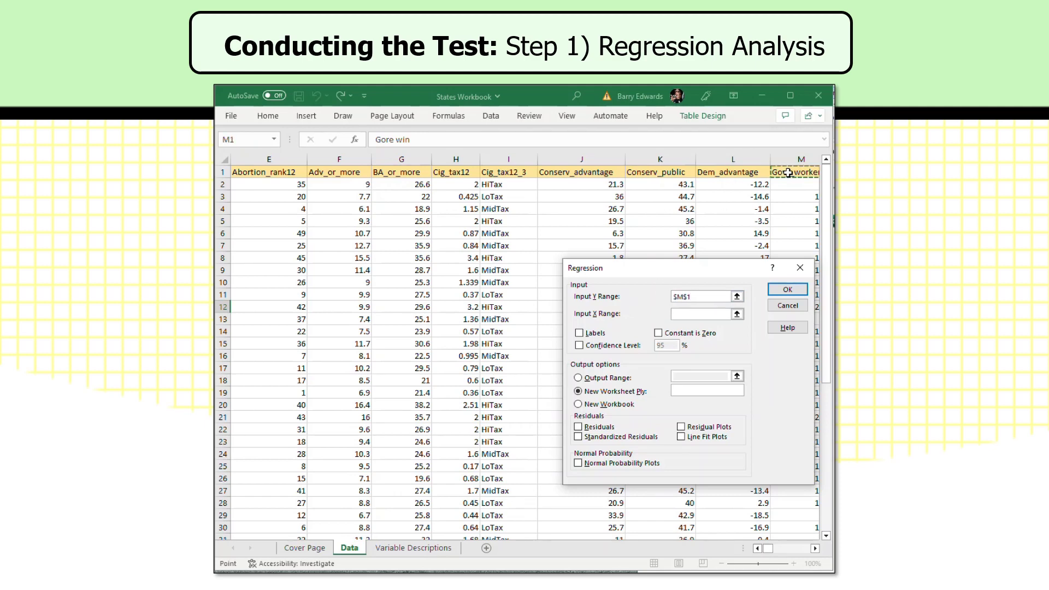
pyautogui.moveTo(788, 173); pyautogui.dragTo(799, 516)
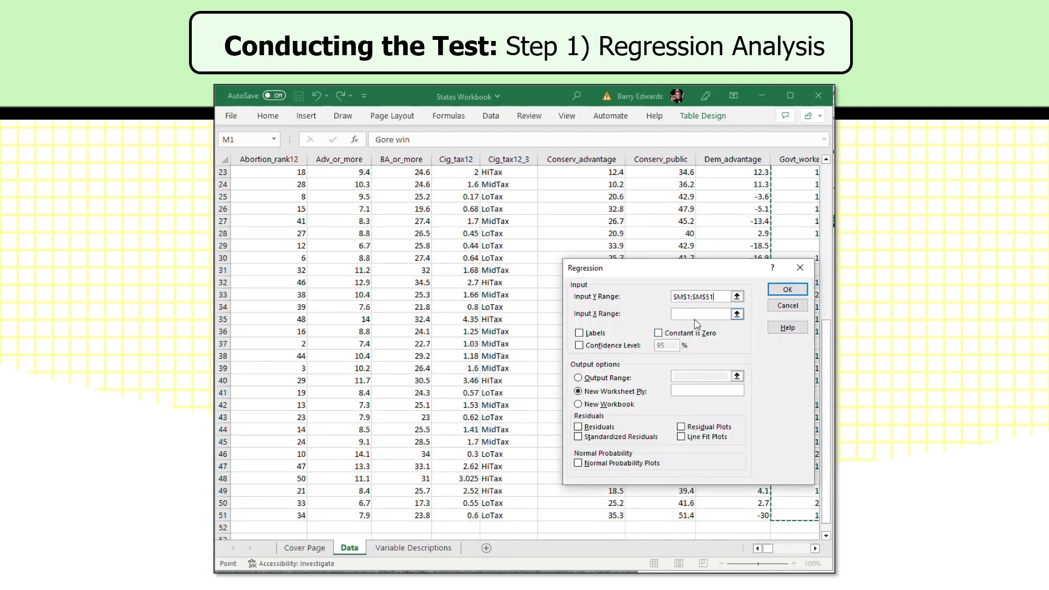
pyautogui.click(696, 316)
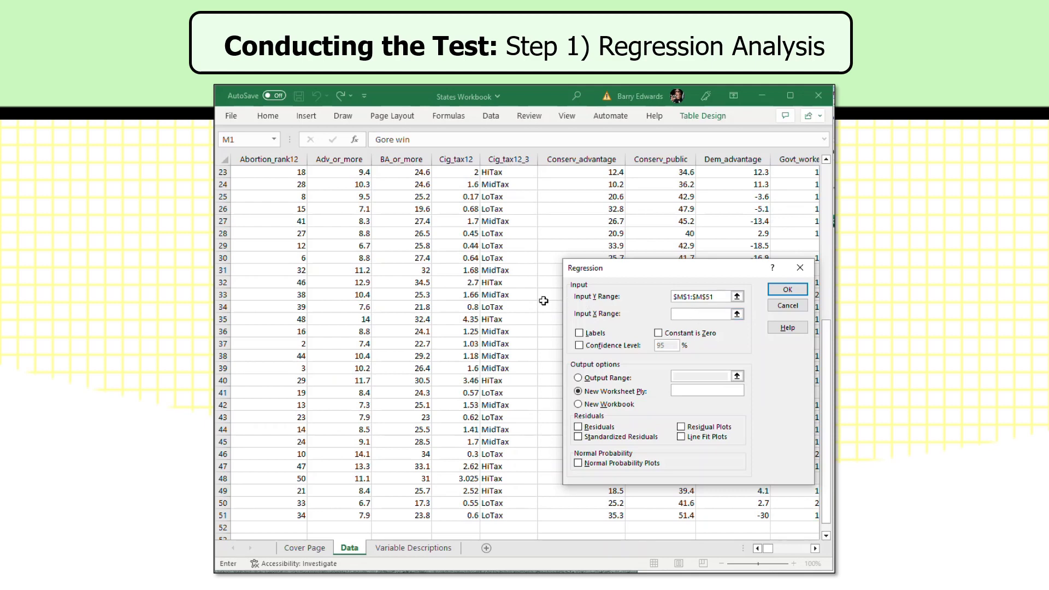
pyautogui.scroll(1, 478, 303)
pyautogui.scroll(6, 478, 303)
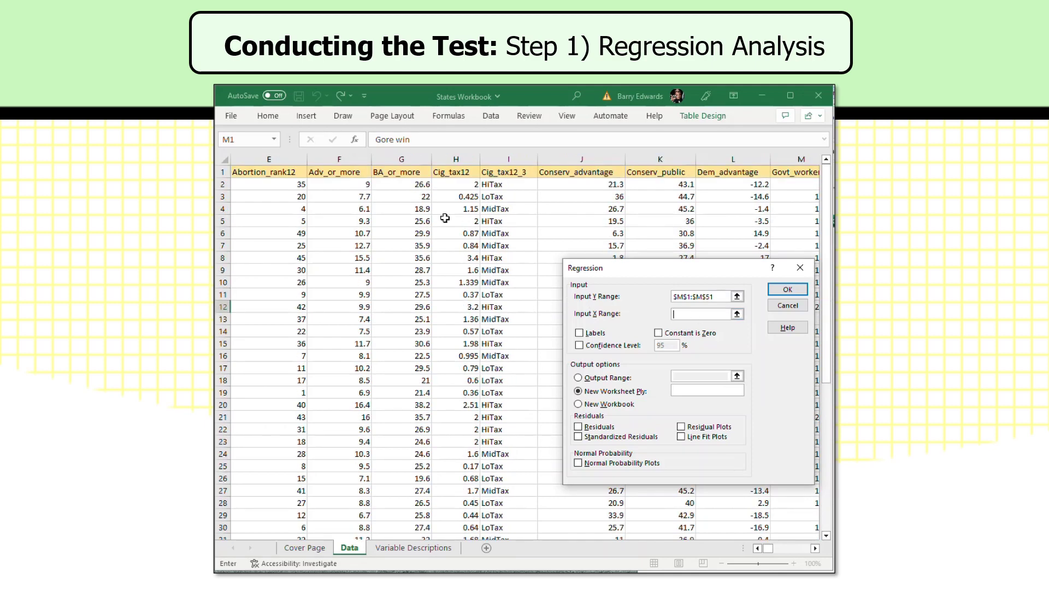
pyautogui.moveTo(416, 171); pyautogui.dragTo(416, 458)
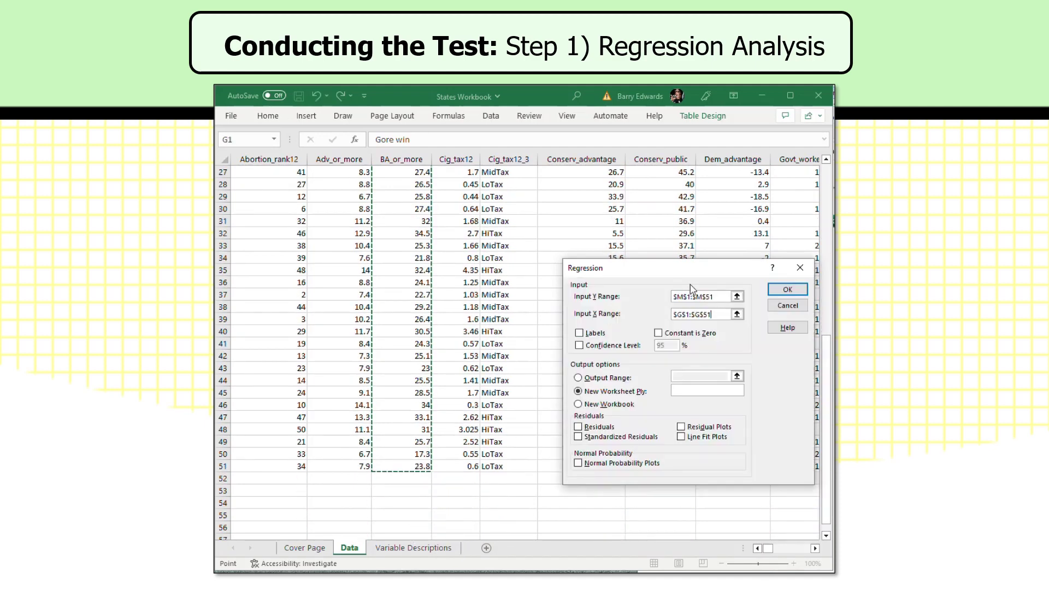
pyautogui.click(581, 334)
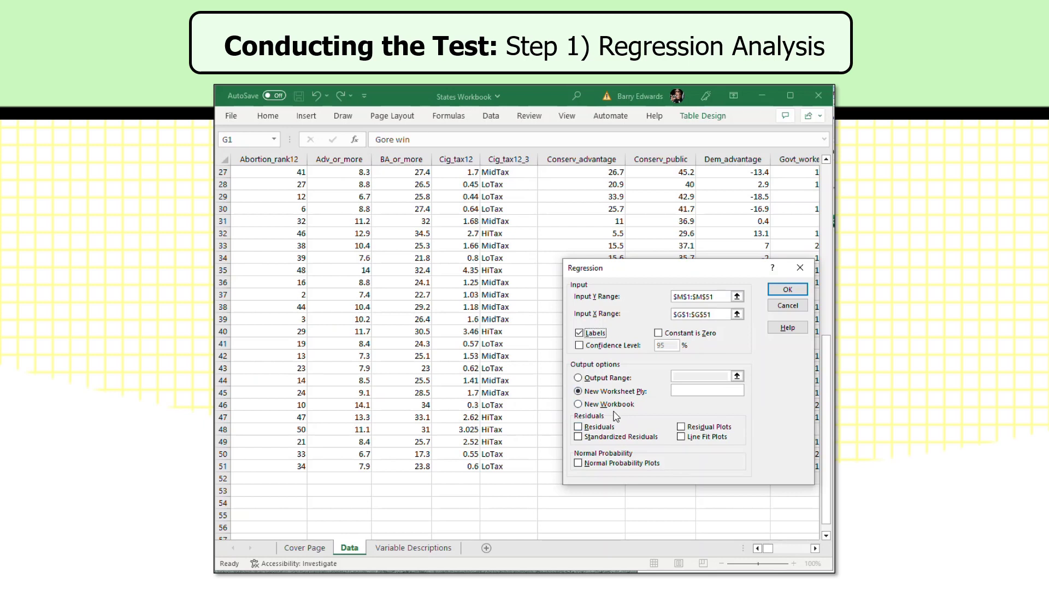
pyautogui.click(579, 427)
pyautogui.click(787, 289)
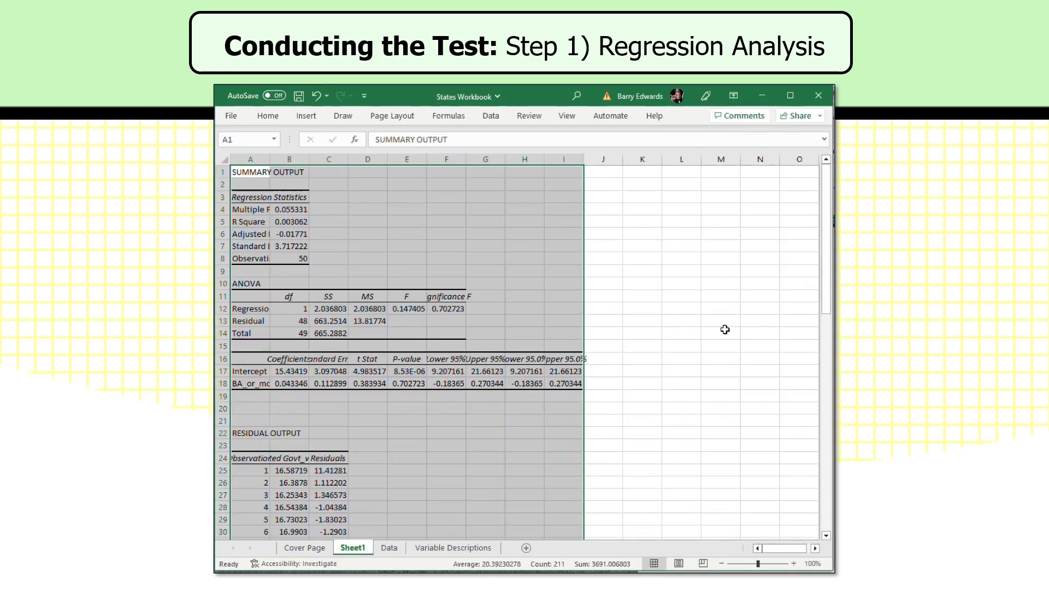
# Step: Select the RESIDUAL OUTPUT table from A22 to C74 on Sheet1
pyautogui.click(502, 455)
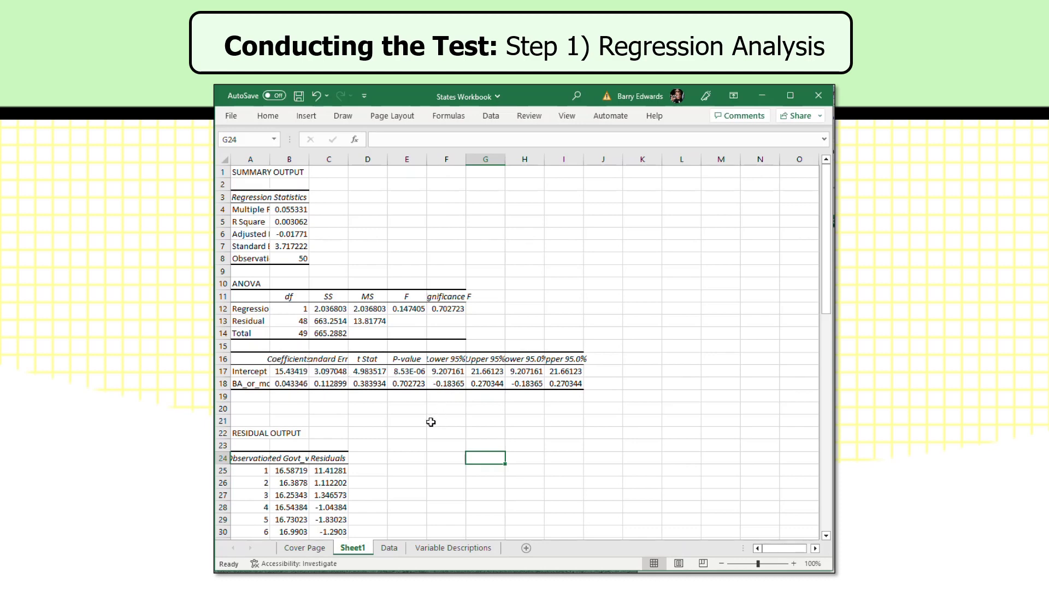
pyautogui.scroll(-4, 424, 422)
pyautogui.scroll(-2, 423, 412)
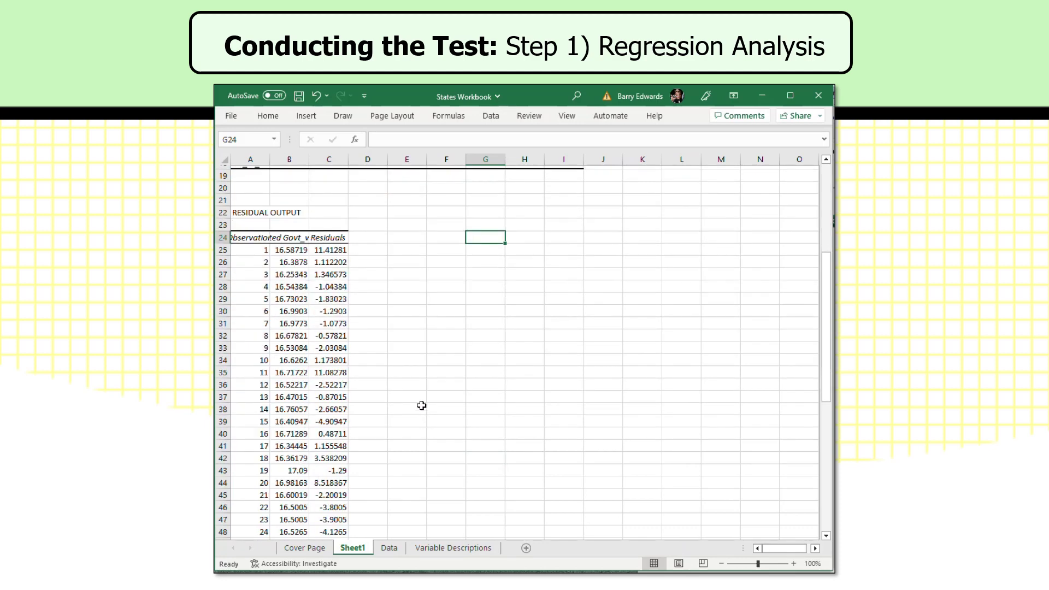
pyautogui.moveTo(246, 213); pyautogui.dragTo(335, 515)
# Step: Copy the residual table and go to the Normality of Residuals sheet
pyautogui.hotkey('ctrl', 'c')
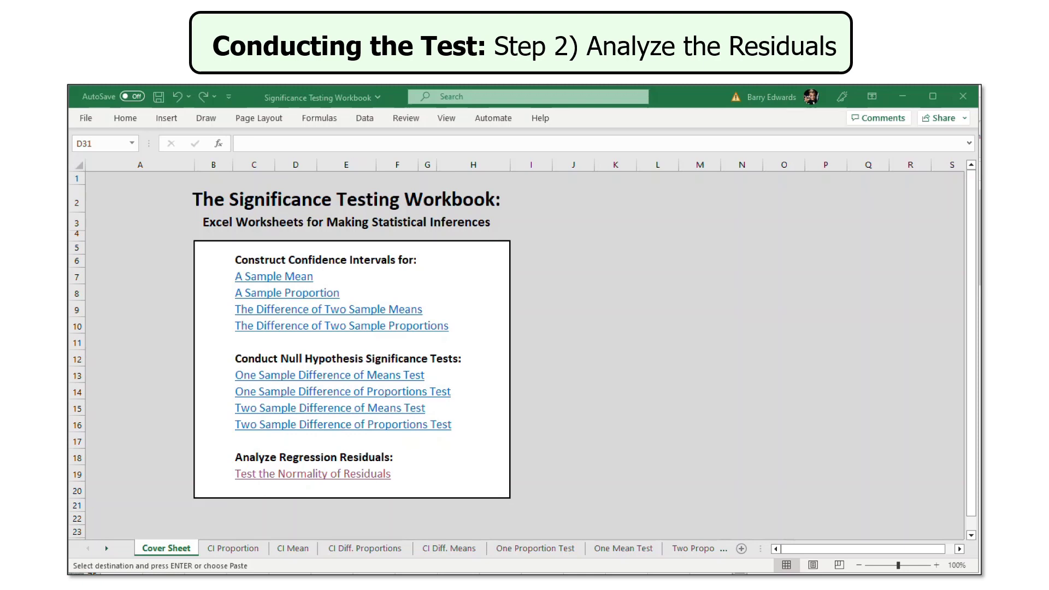
pyautogui.click(245, 477)
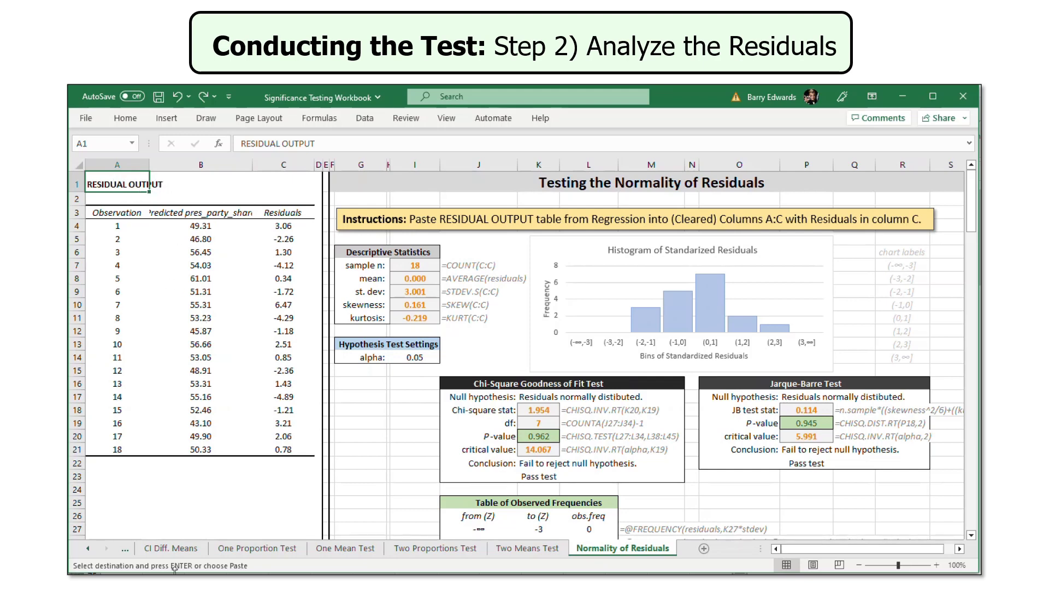
# Step: Paste the residual table at A1, confirm observation 50, and select Residuals column C
pyautogui.hotkey('ctrl', 'v')
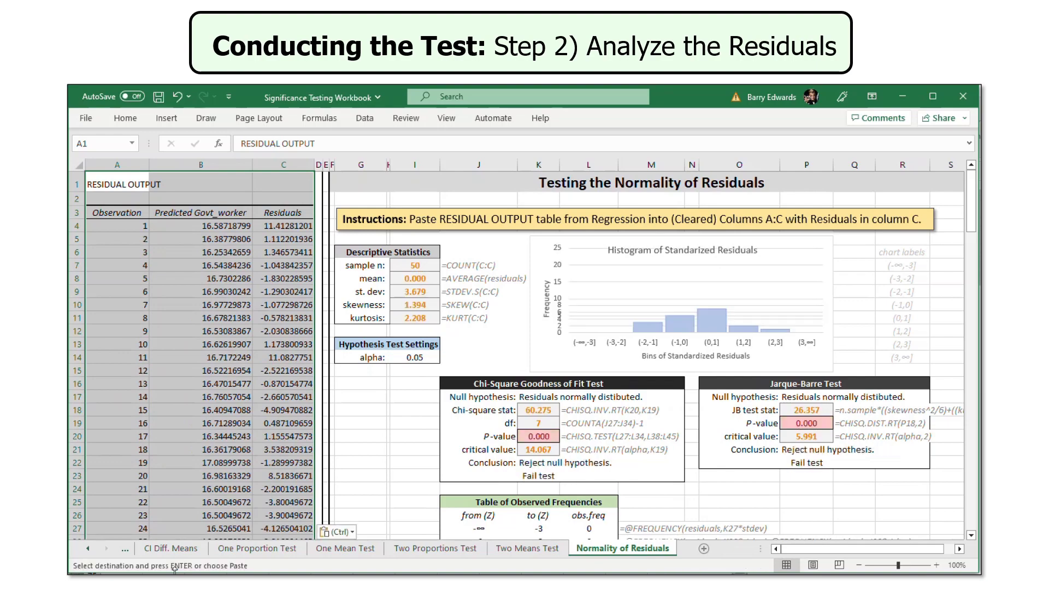
pyautogui.click(122, 222)
pyautogui.scroll(-12, 114, 284)
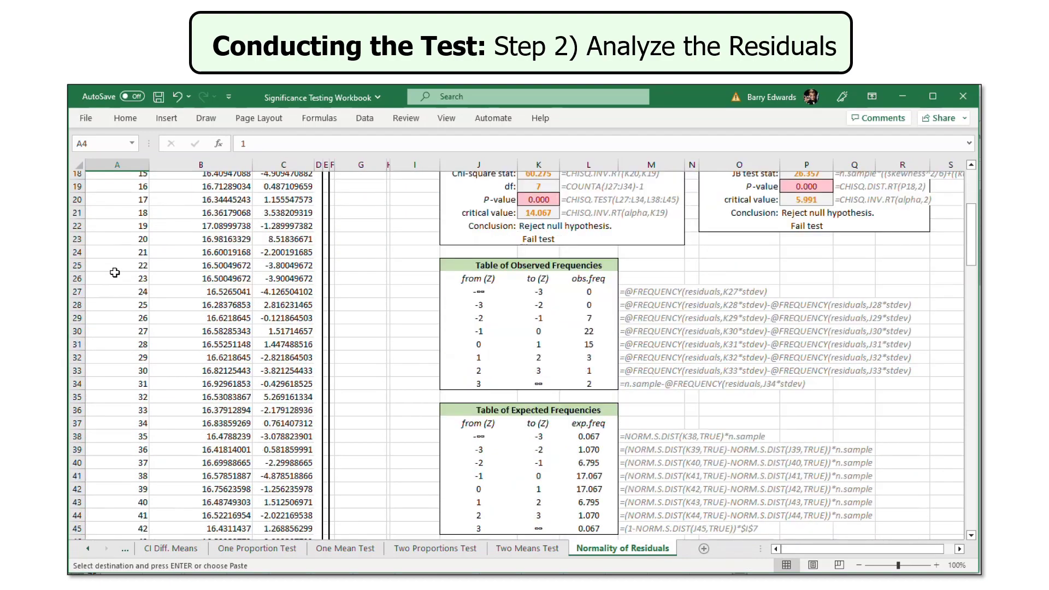
pyautogui.click(127, 396)
pyautogui.scroll(5, 164, 416)
pyautogui.scroll(7, 202, 416)
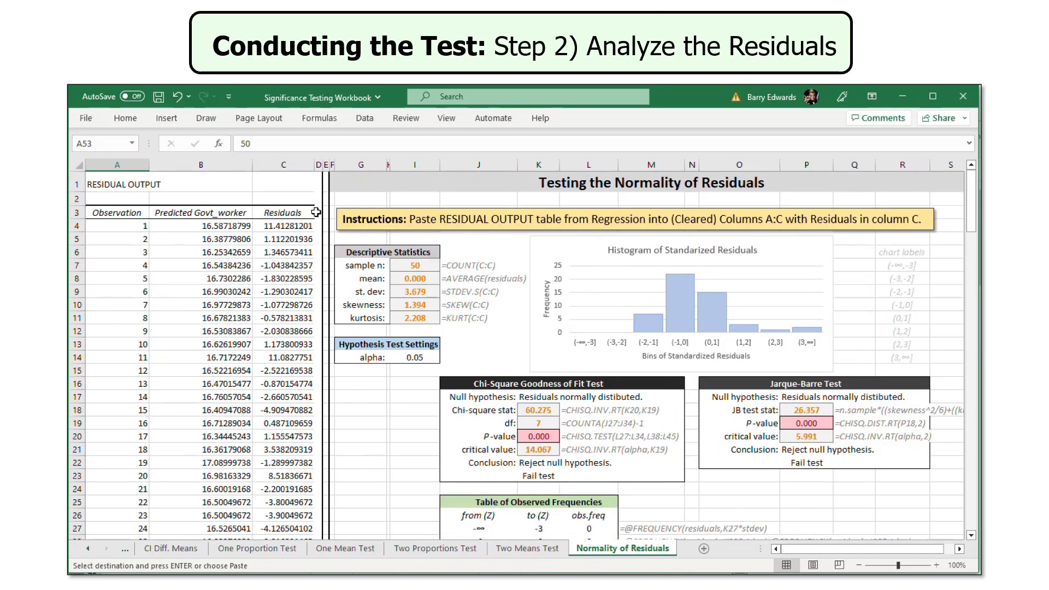
pyautogui.click(286, 164)
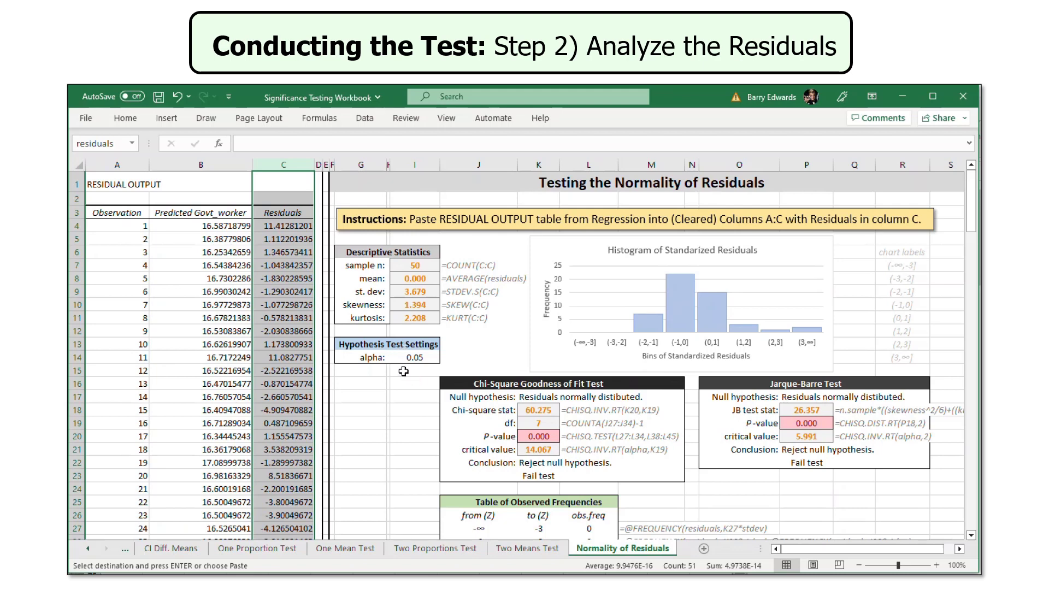
pyautogui.click(794, 450)
pyautogui.click(798, 463)
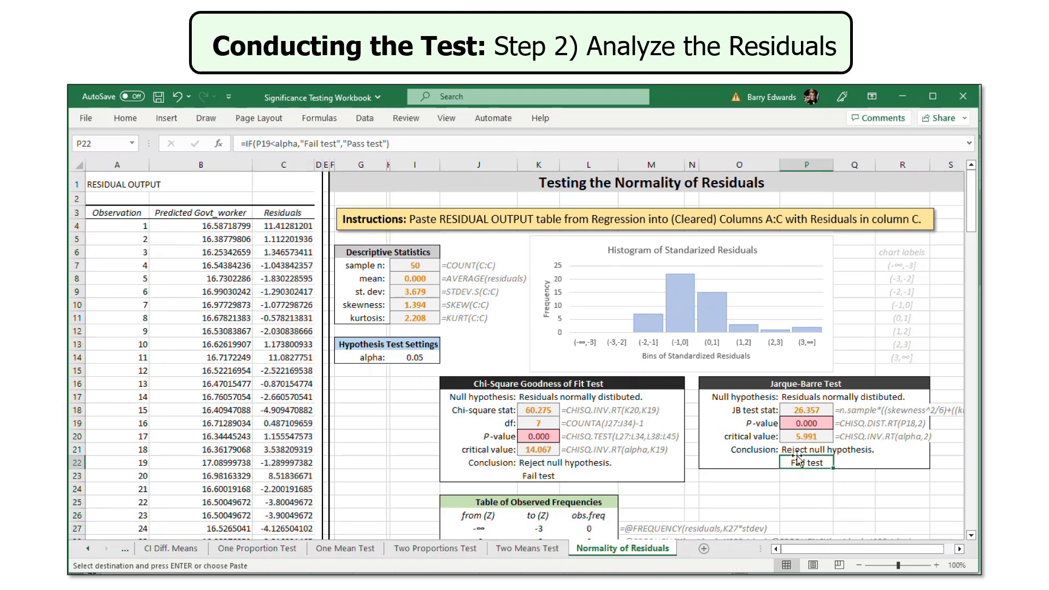
pyautogui.click(797, 450)
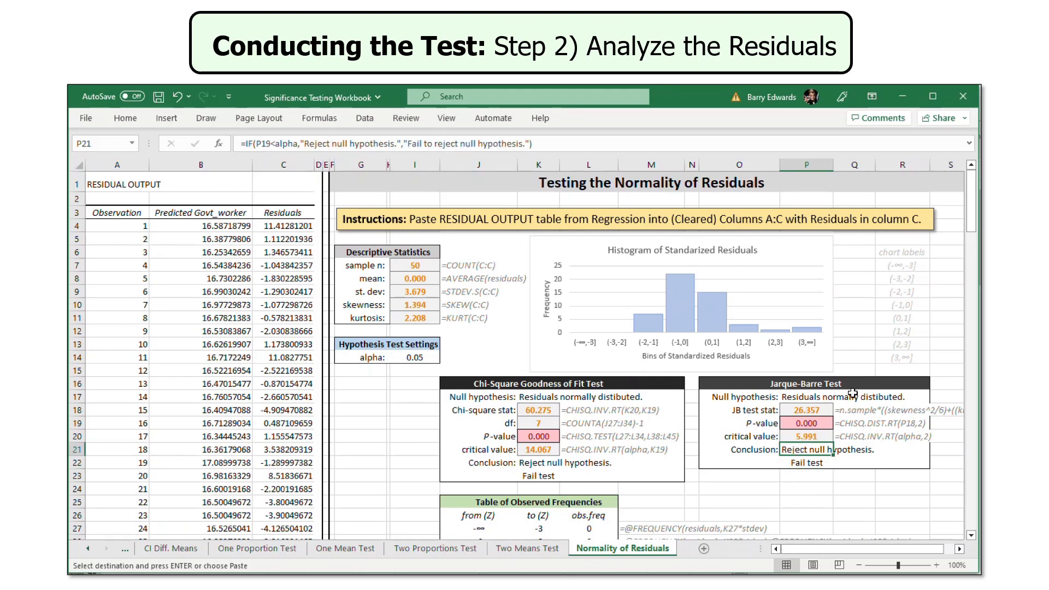
pyautogui.click(806, 463)
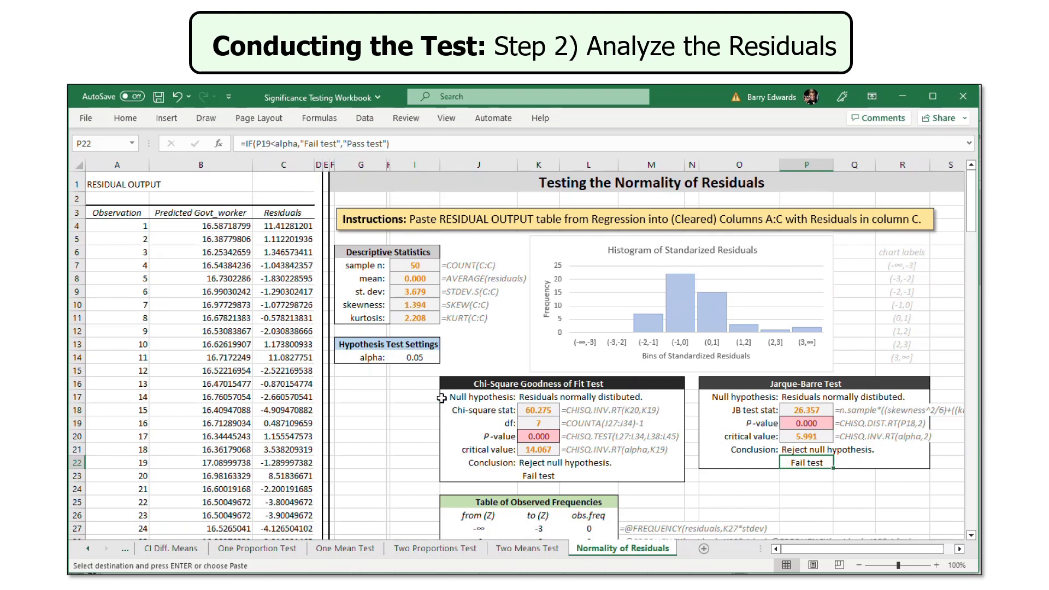
pyautogui.click(469, 411)
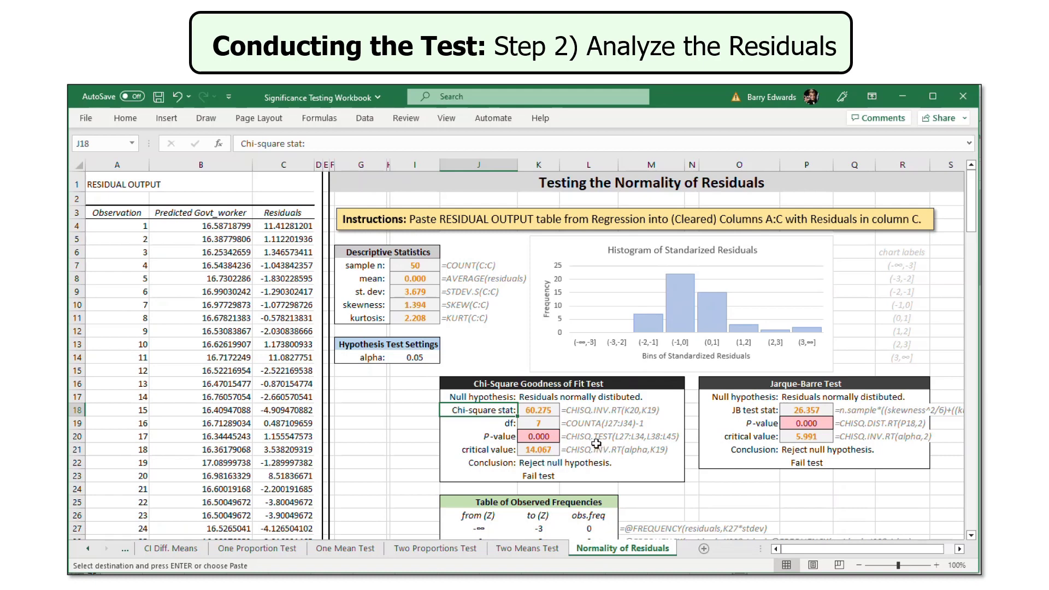
pyautogui.click(547, 439)
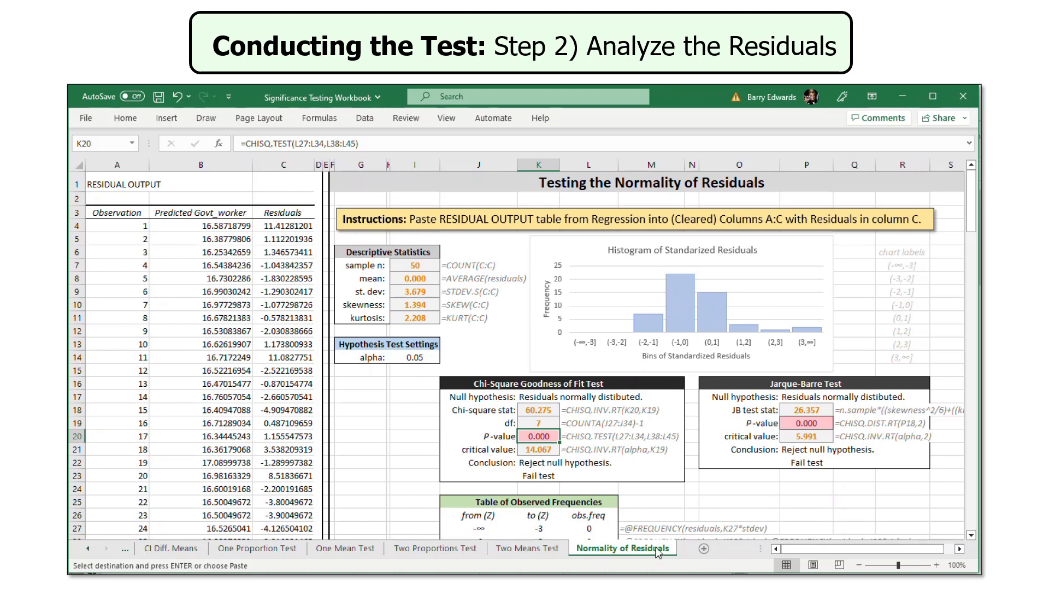
pyautogui.click(825, 360)
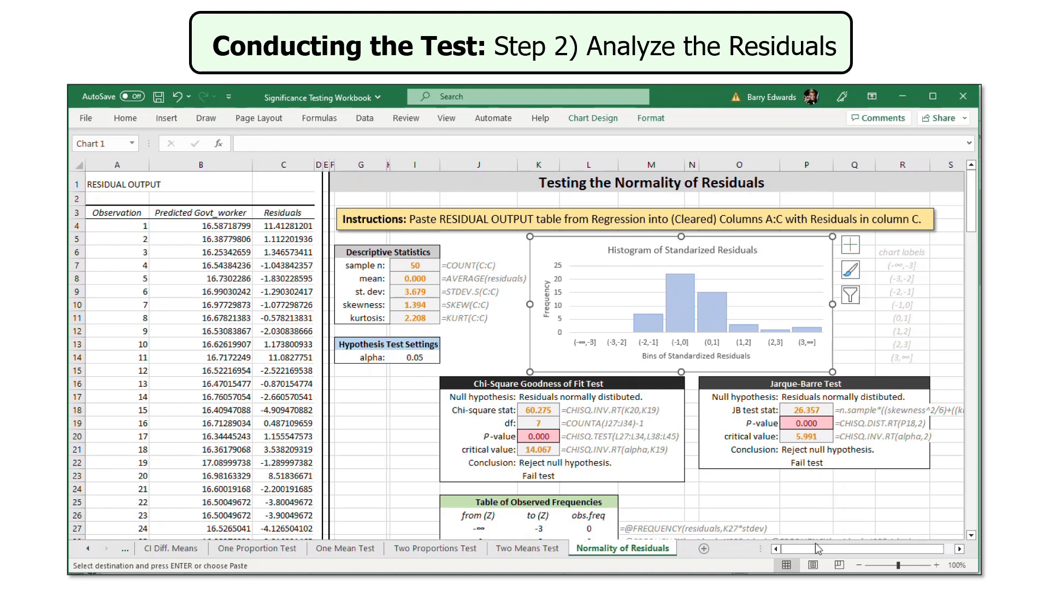